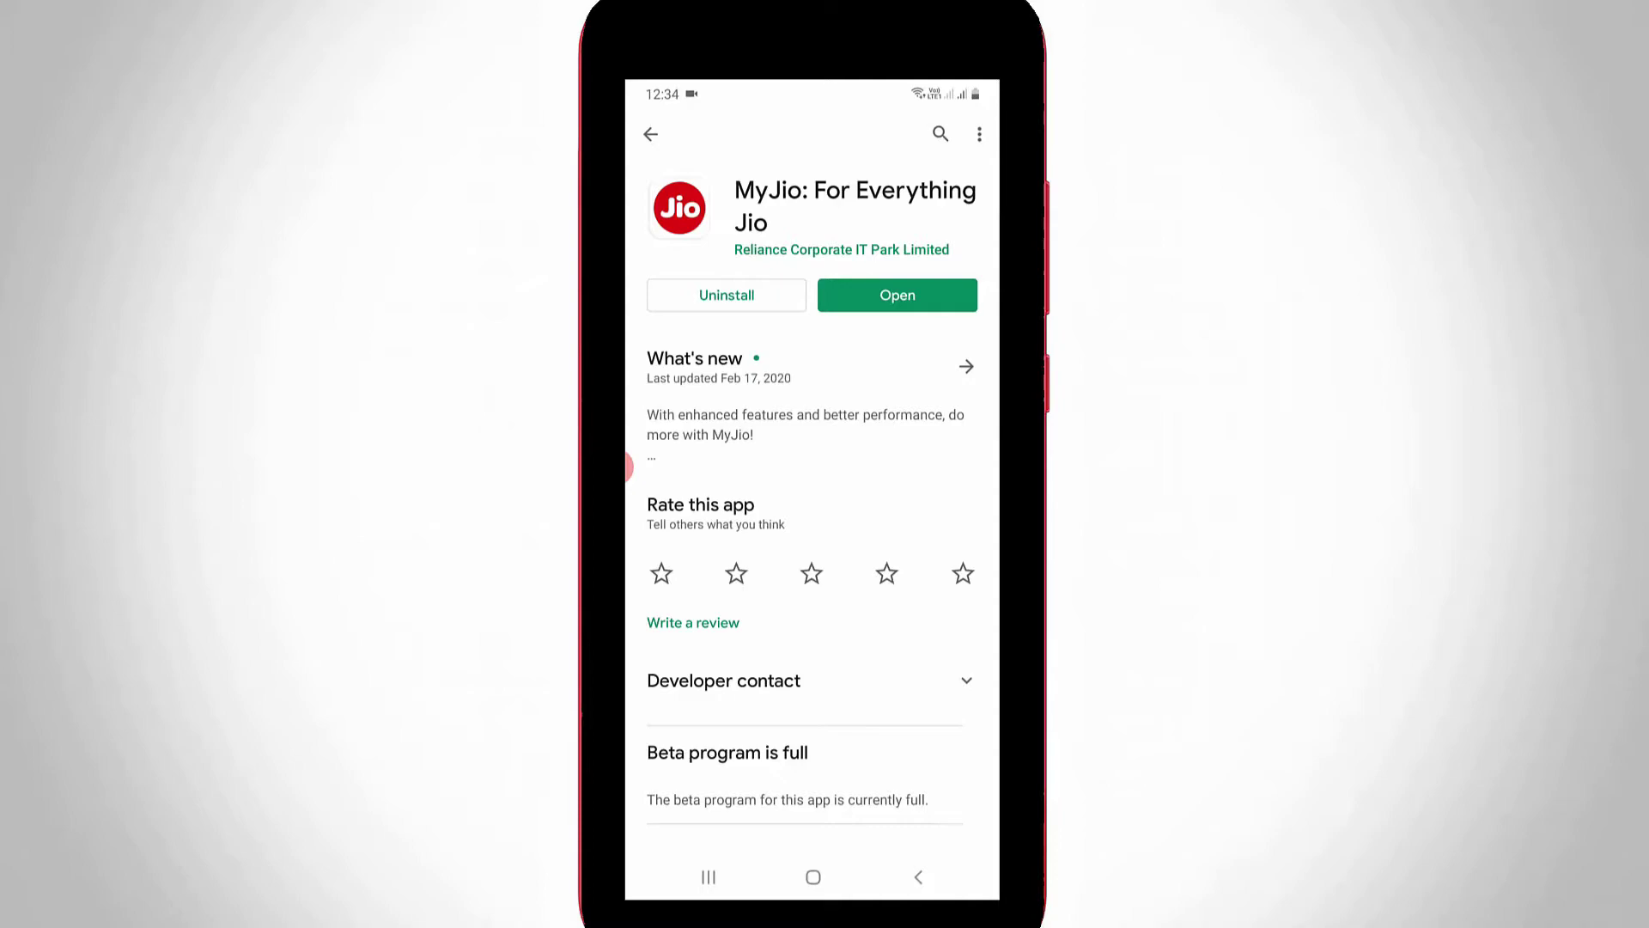
Step: Launch MyJio from its Google Play Store page
left_click(897, 295)
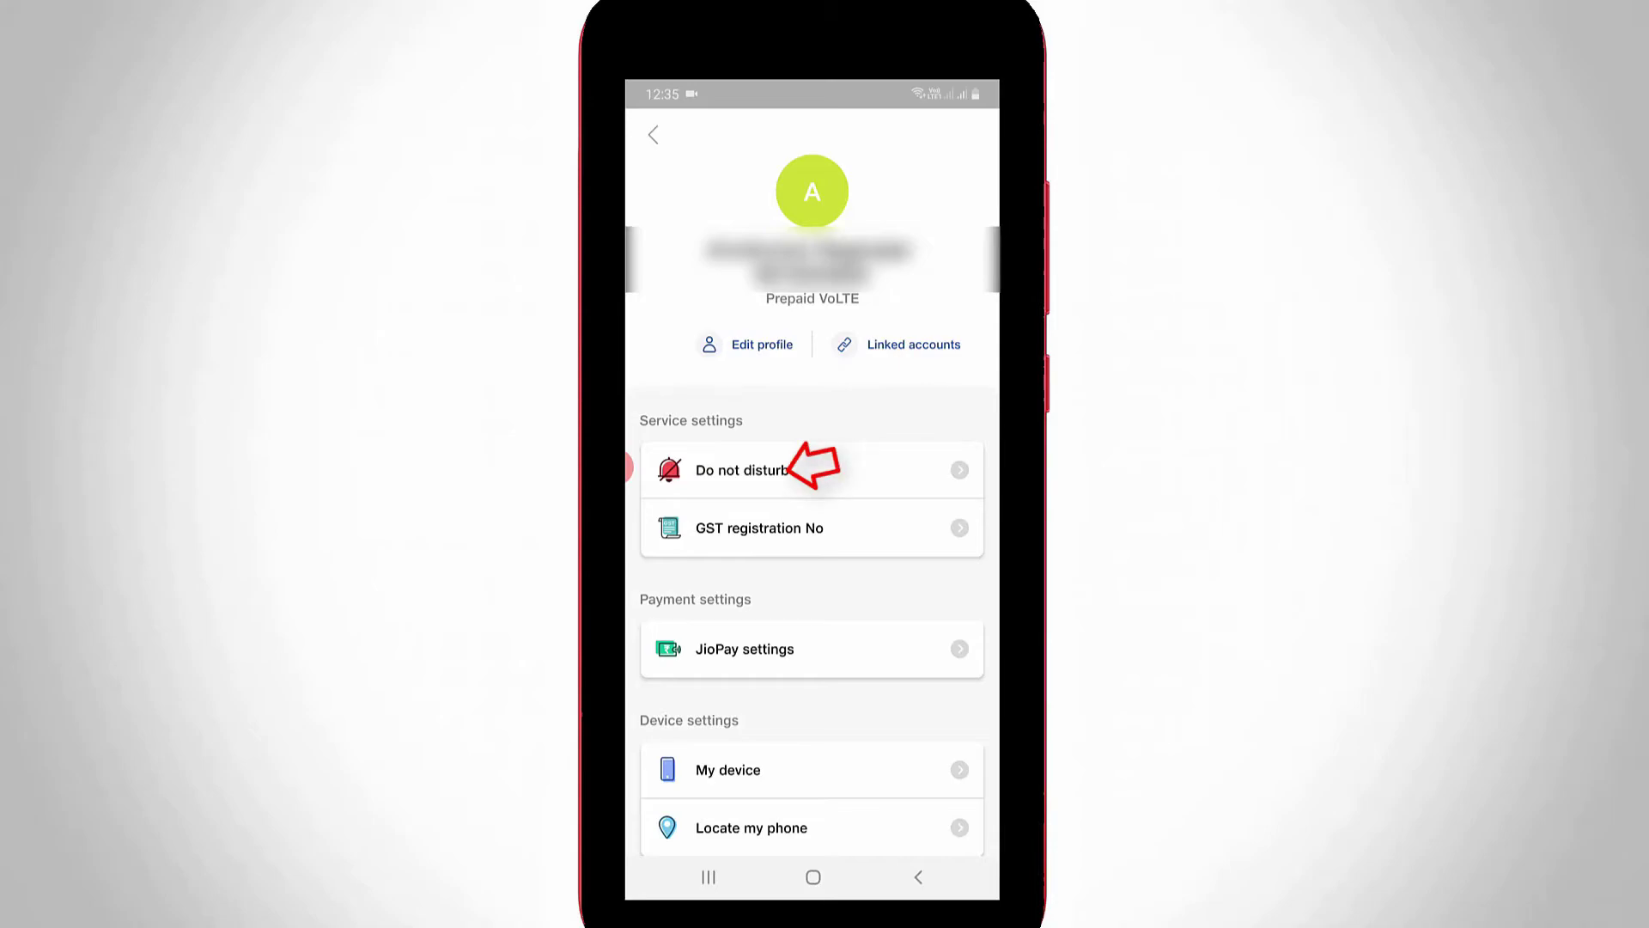
Step: Open the Do not disturb page from MyJio's Service settings
left_click(741, 470)
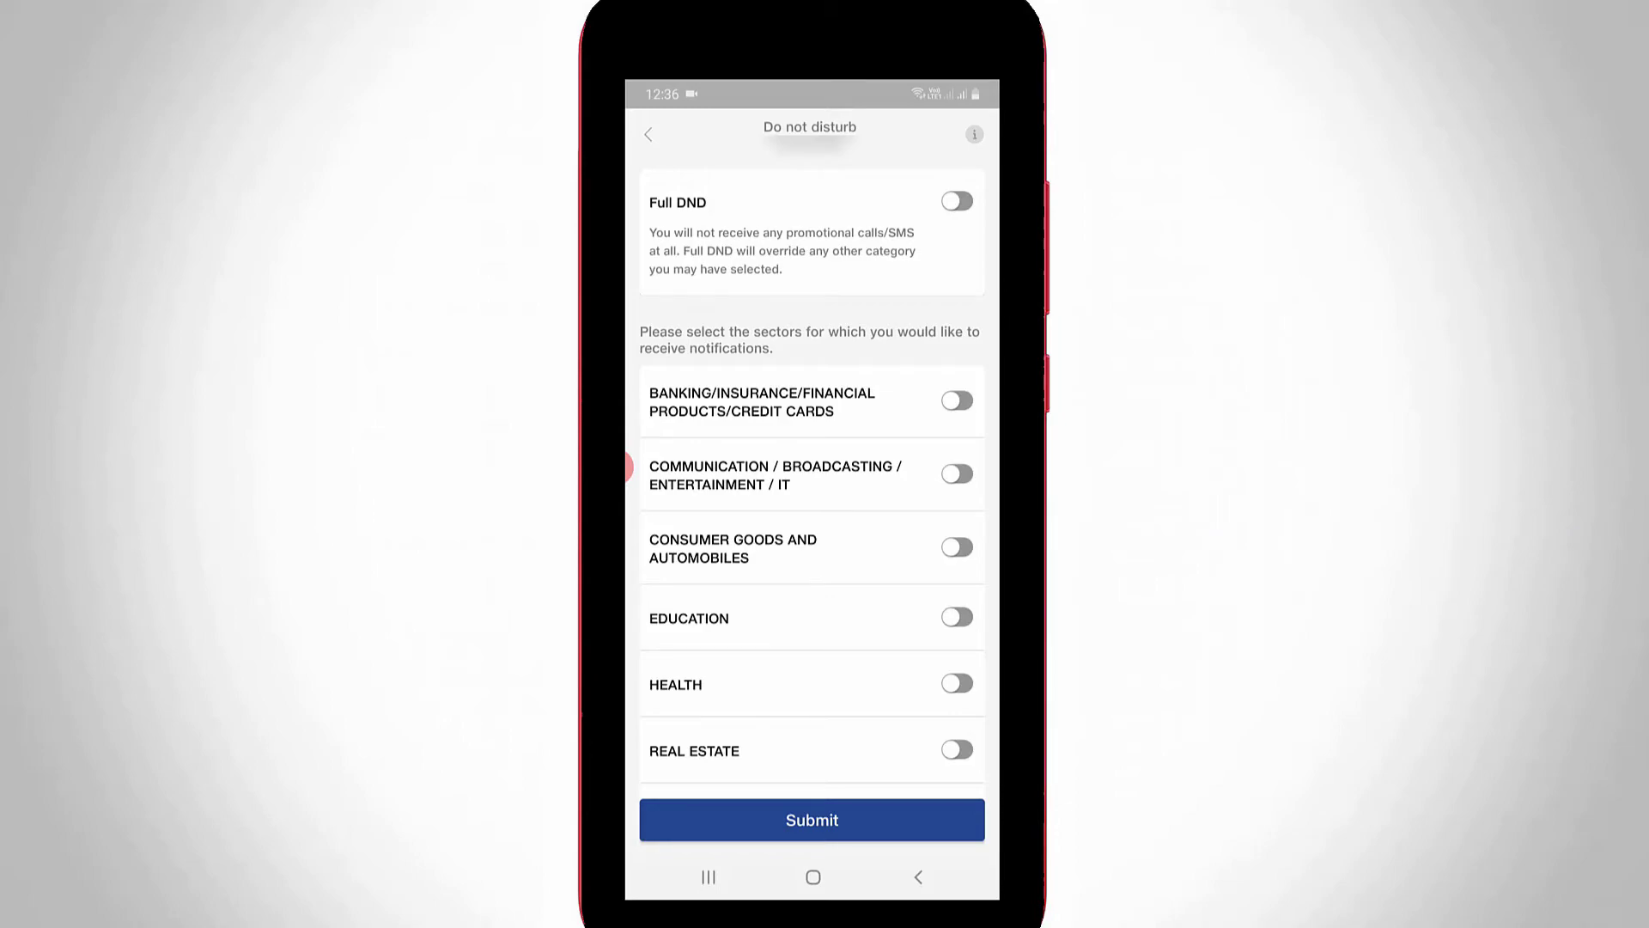
Step: Turn on Banking, Communication & Entertainment and Consumer Goods & Automobiles, leaving Full DND off
left_click(956, 400)
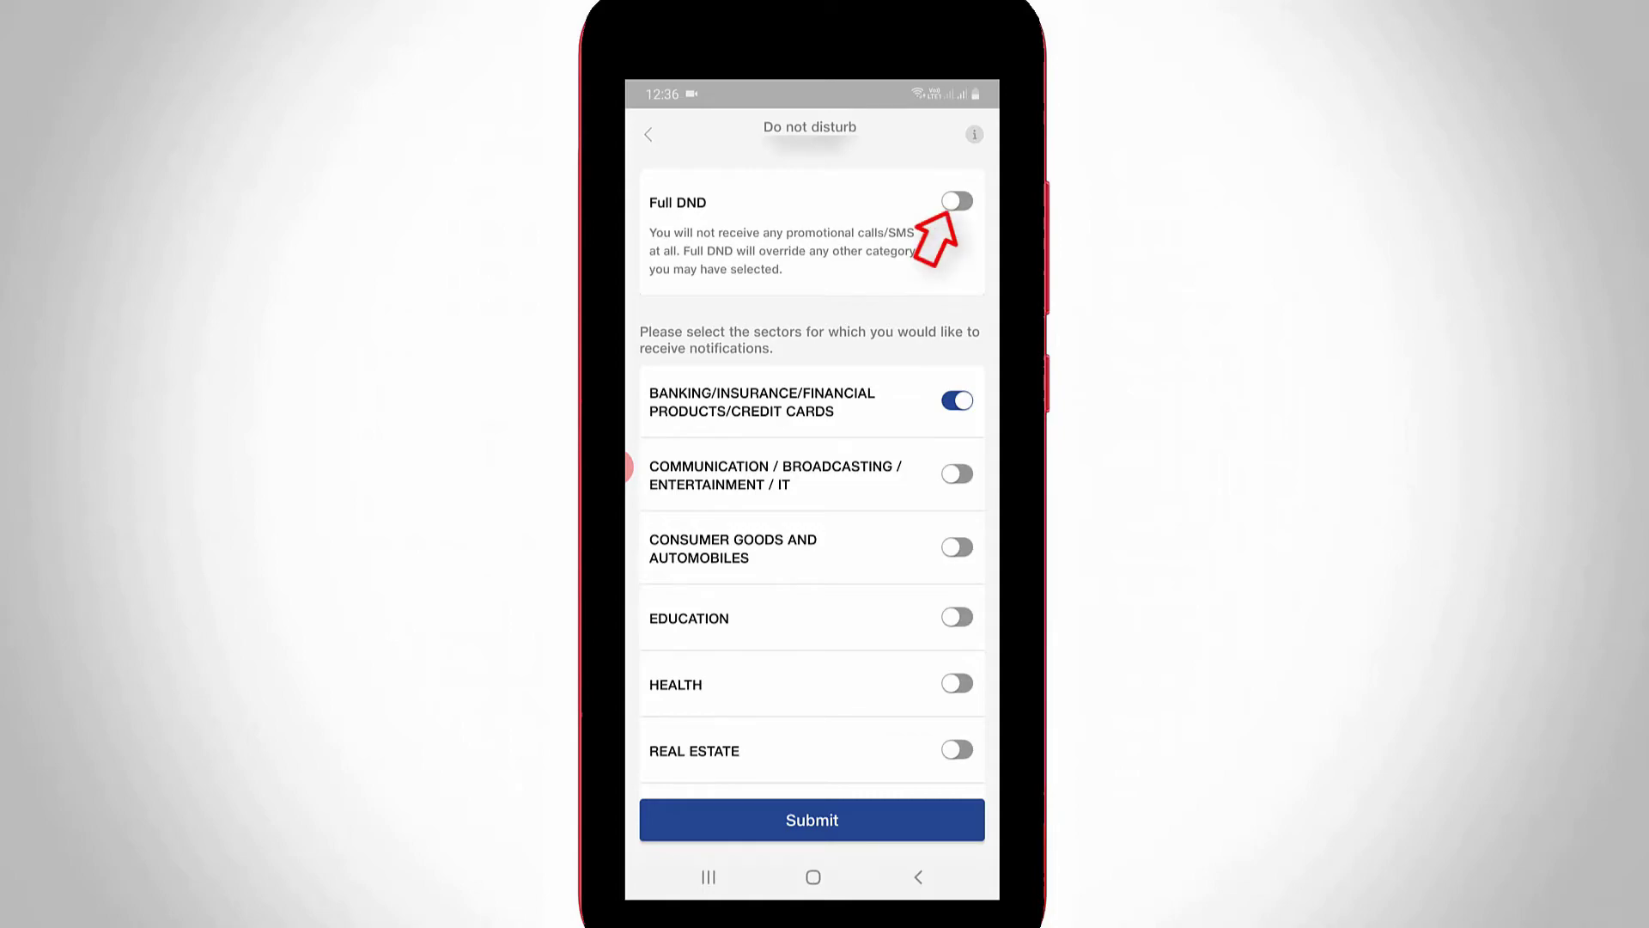
left_click(956, 202)
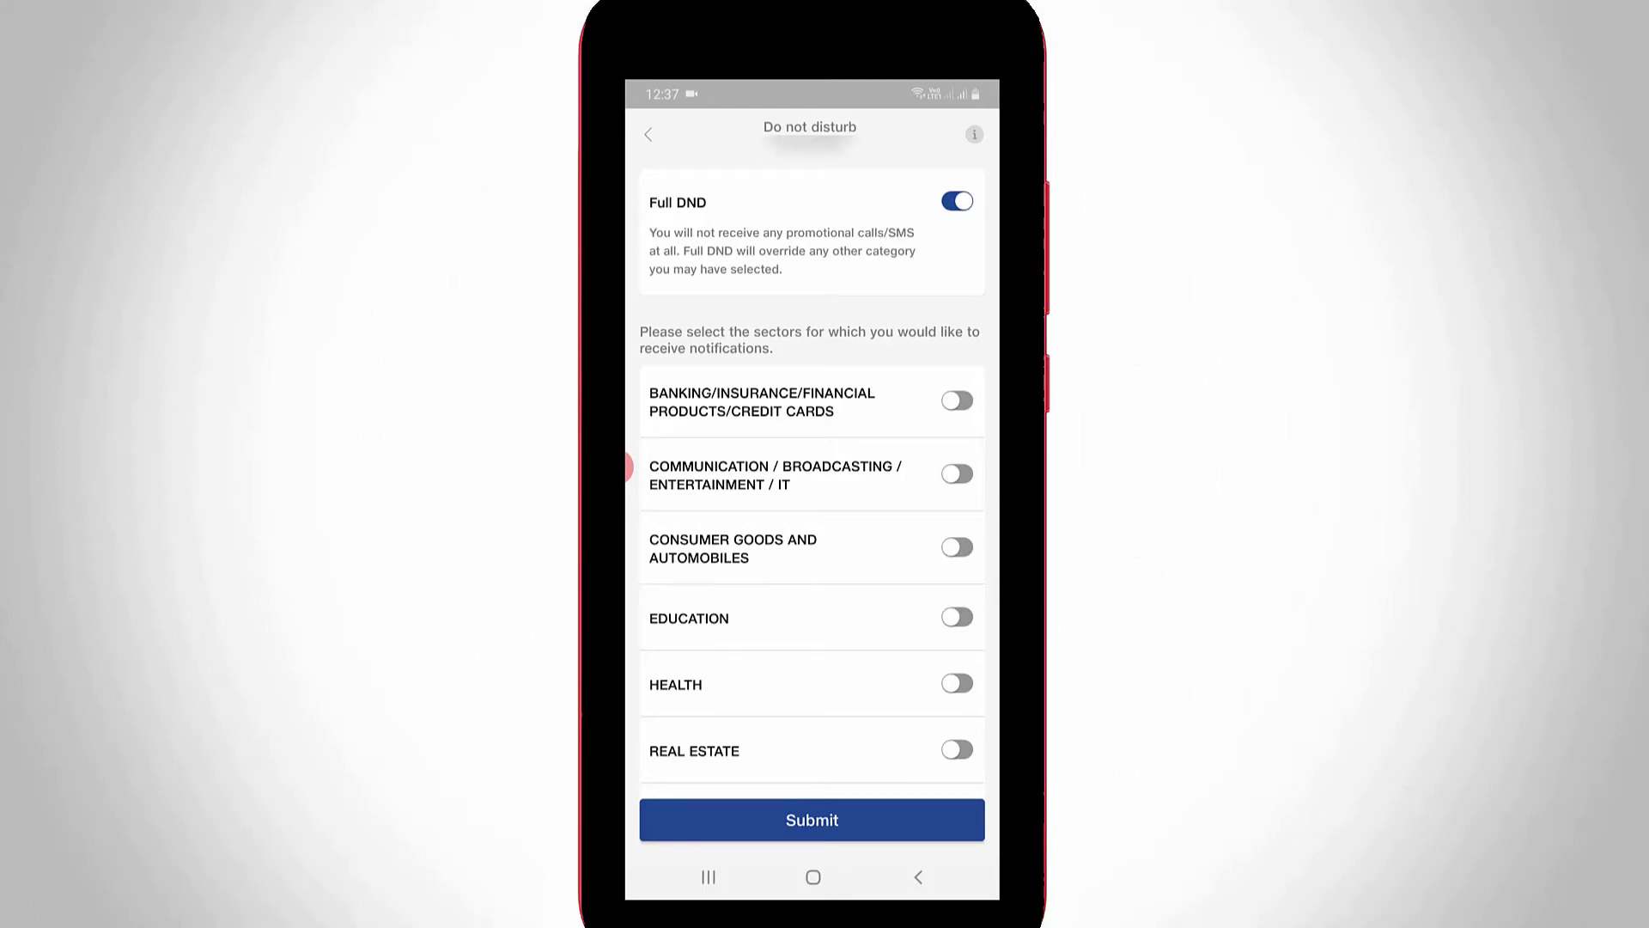
left_click(956, 201)
left_click(956, 400)
left_click(957, 474)
left_click(956, 547)
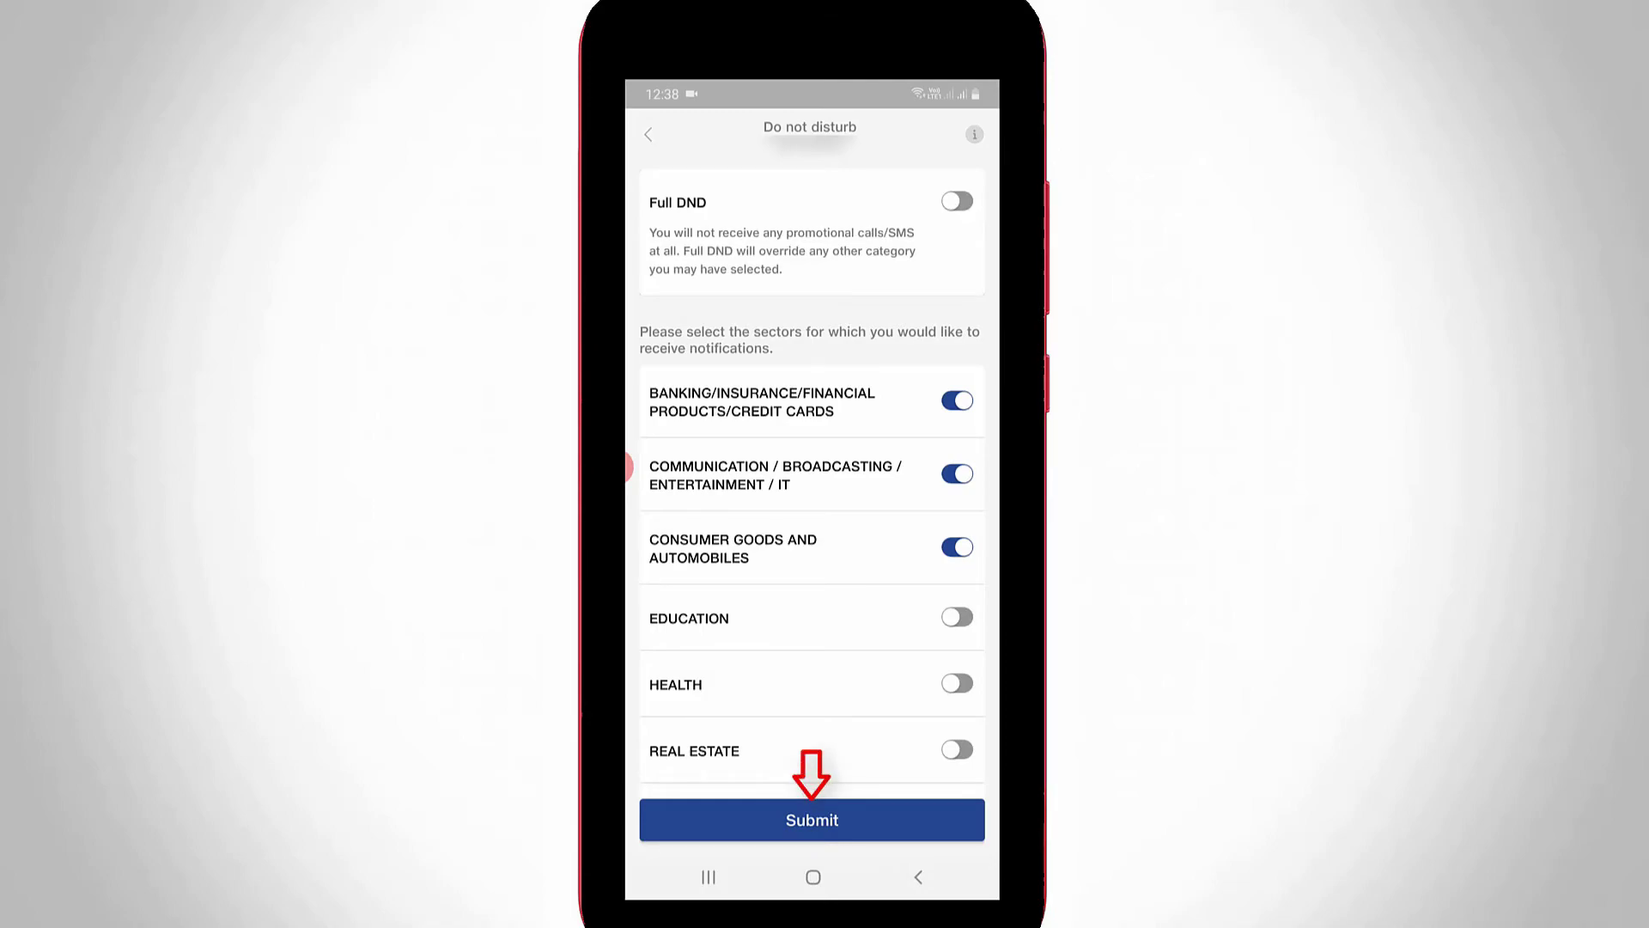
left_click(812, 821)
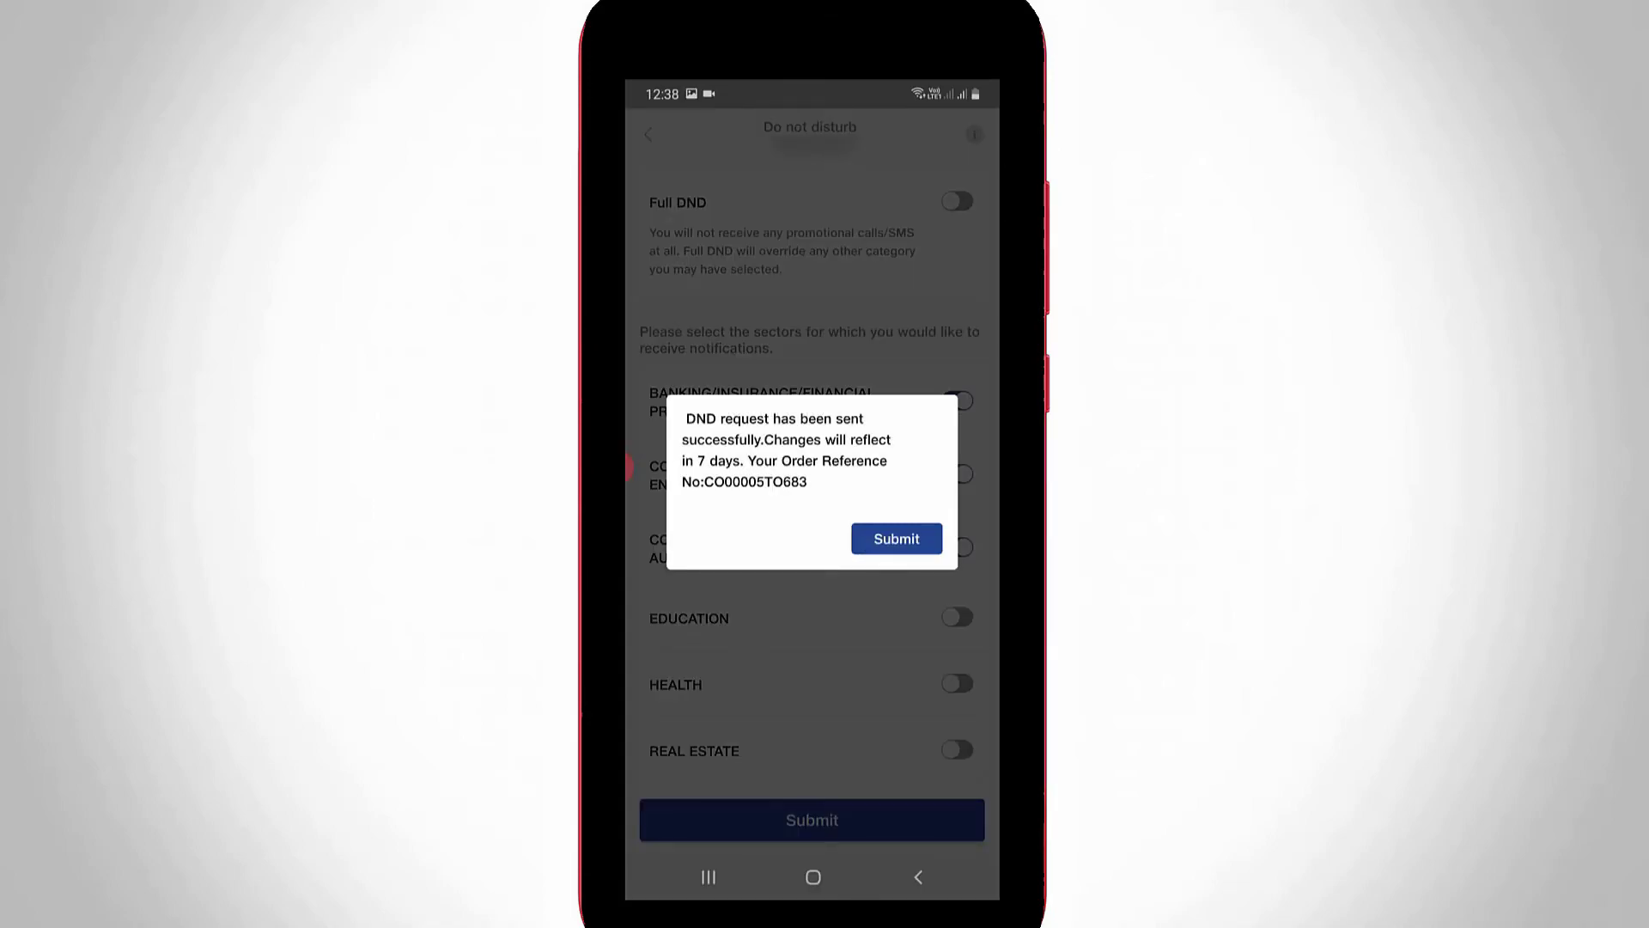